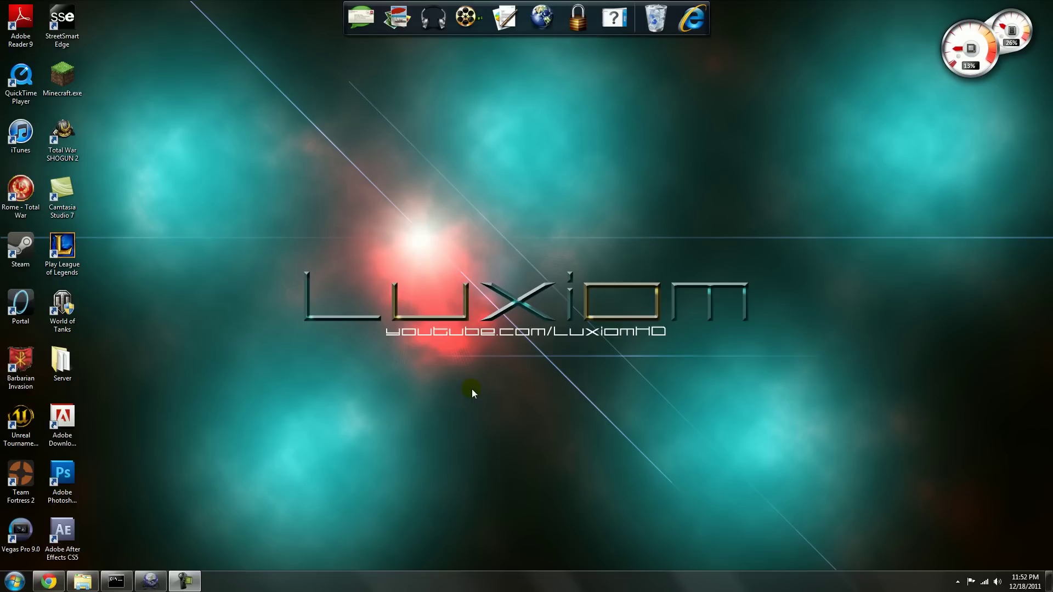
Step: Restore the Simple Port Forwarding download page in Chrome and close the video ad
{"action": "left_click", "coordinate": [50, 582]}
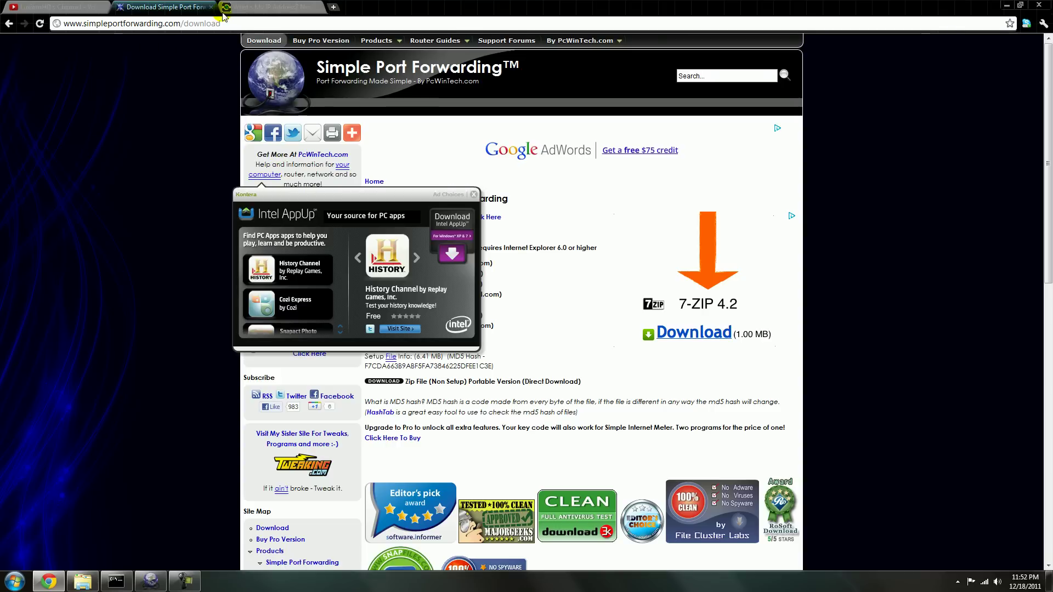
{"action": "left_click", "coordinate": [124, 23]}
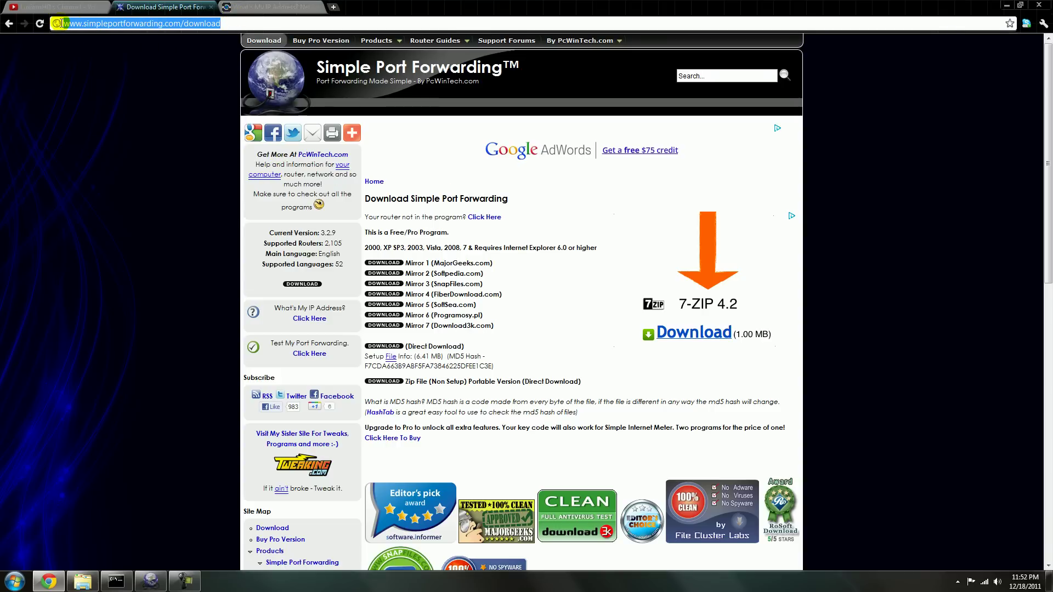
{"action": "left_click", "coordinate": [144, 284]}
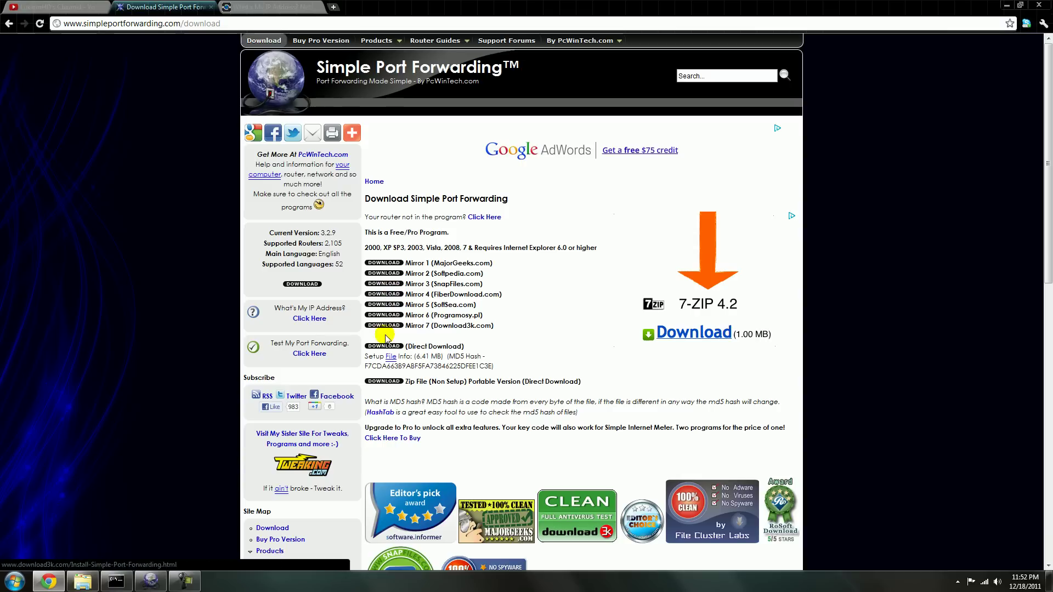
{"action": "mouse_move", "coordinate": [388, 357]}
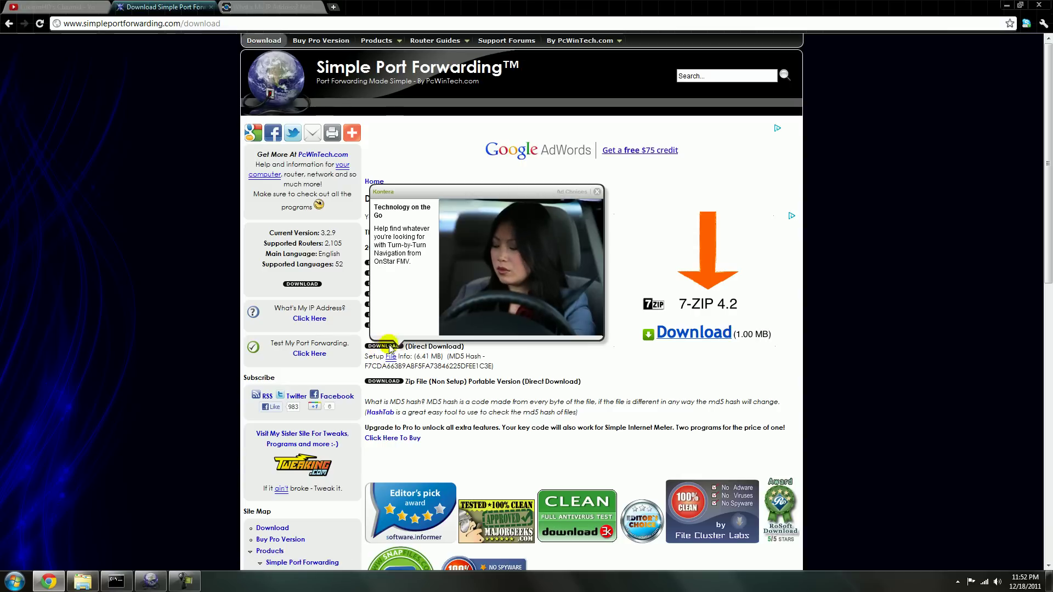
{"action": "left_click", "coordinate": [596, 193]}
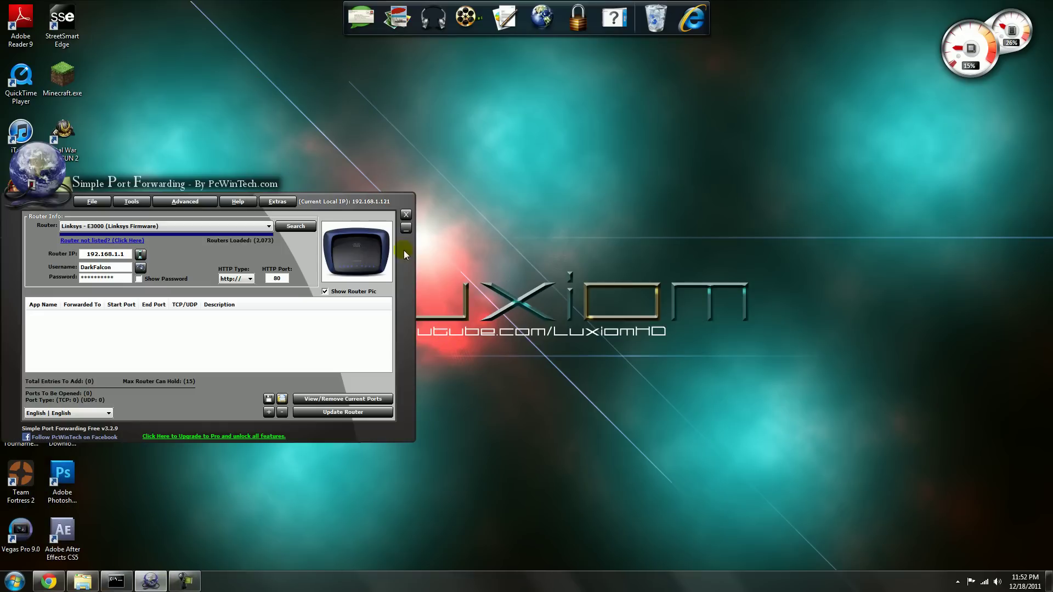
Step: Choose the Linksys E3000 router profile and bring up the Add Port/s window
{"action": "left_click_drag", "start_coordinate": [128, 255], "coordinate": [81, 254]}
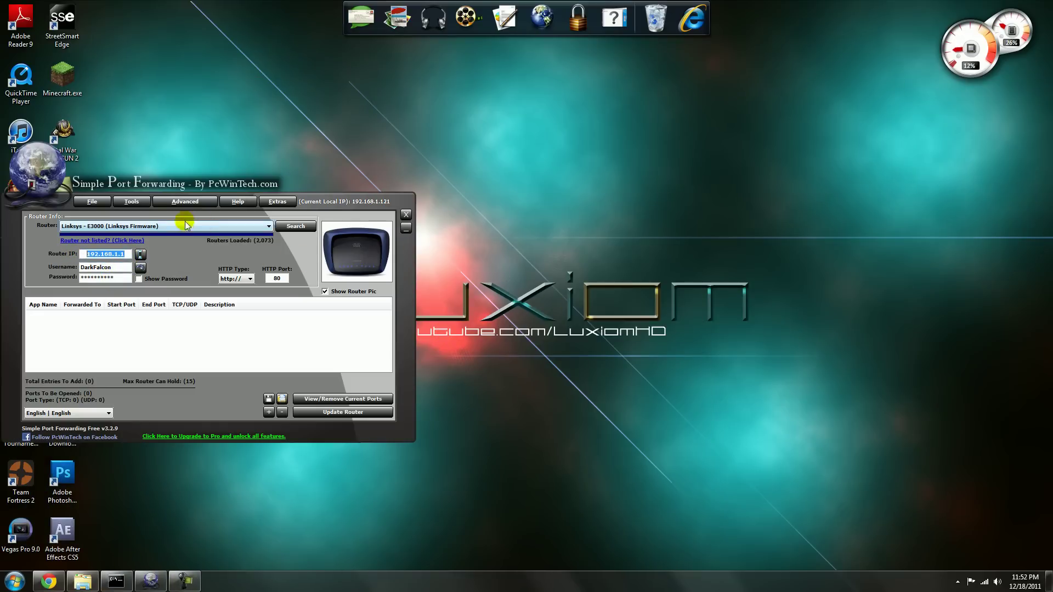
{"action": "left_click", "coordinate": [144, 228]}
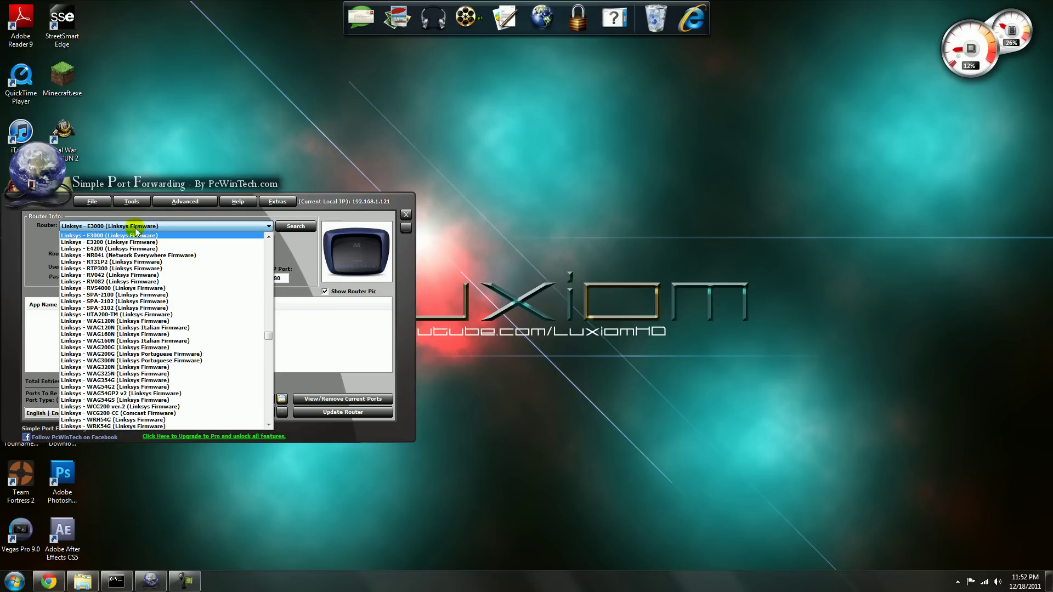
{"action": "left_click", "coordinate": [94, 233]}
{"action": "left_click", "coordinate": [93, 201]}
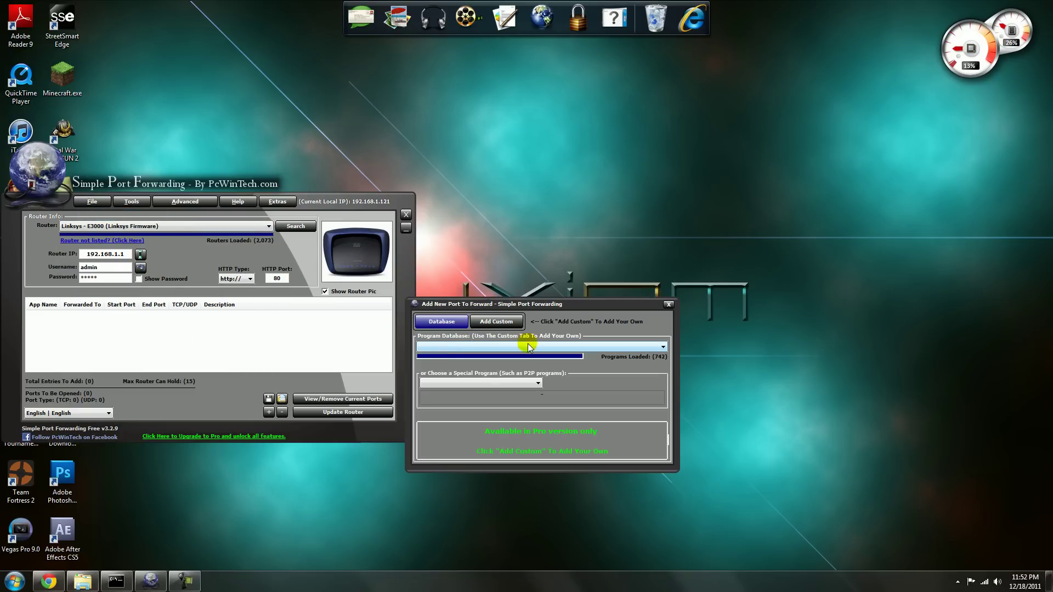
Step: Create custom rule 'Minecraft': TCP/UDP, start and end port 25565, target IP 192.168.1.121
{"action": "left_click", "coordinate": [504, 324]}
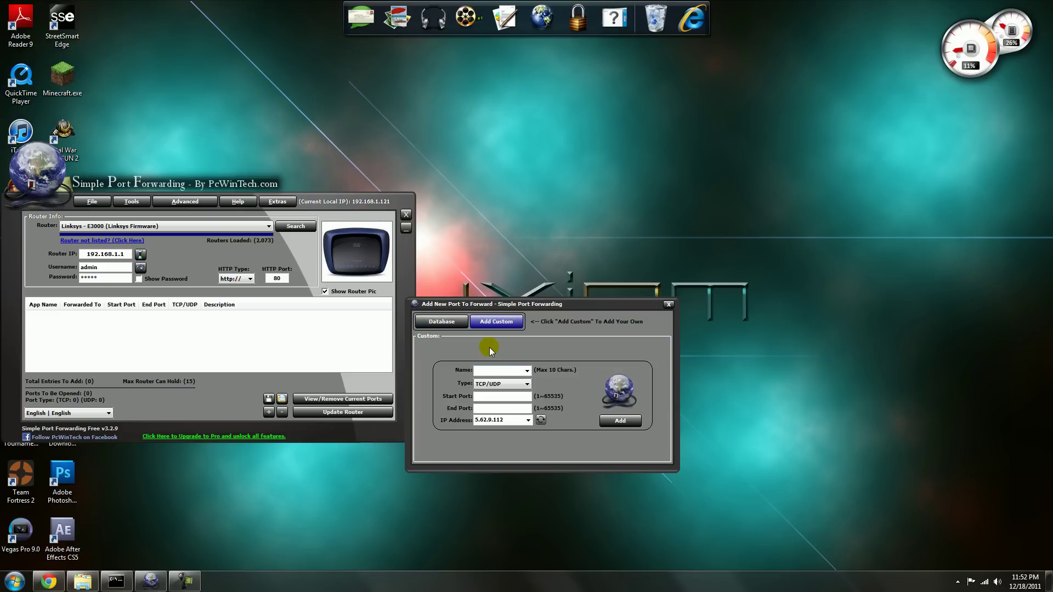
{"action": "type", "text": "Minecraft"}
{"action": "left_click", "coordinate": [507, 385]}
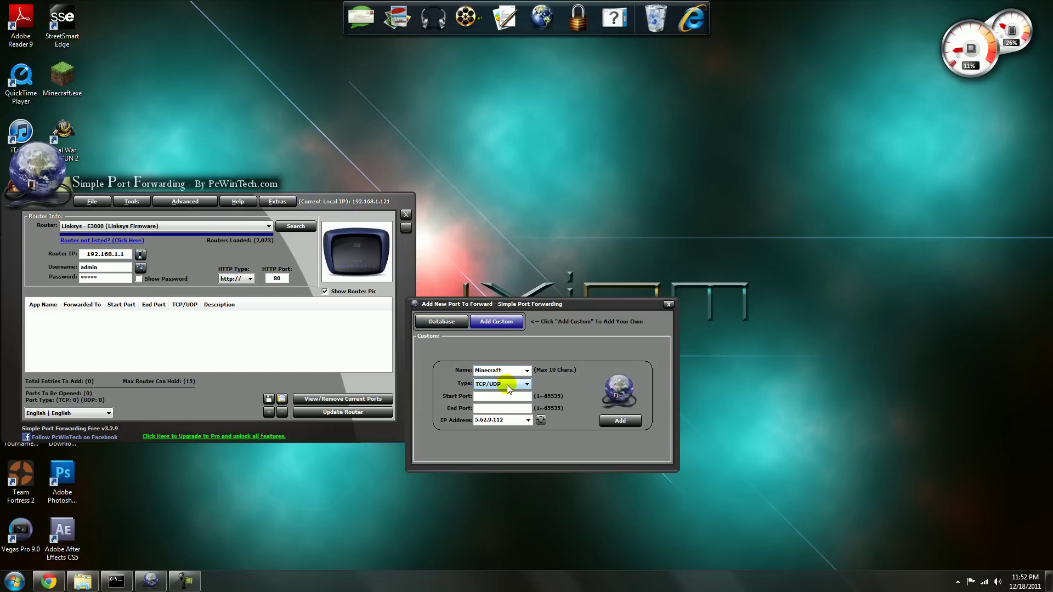
{"action": "left_click", "coordinate": [523, 384]}
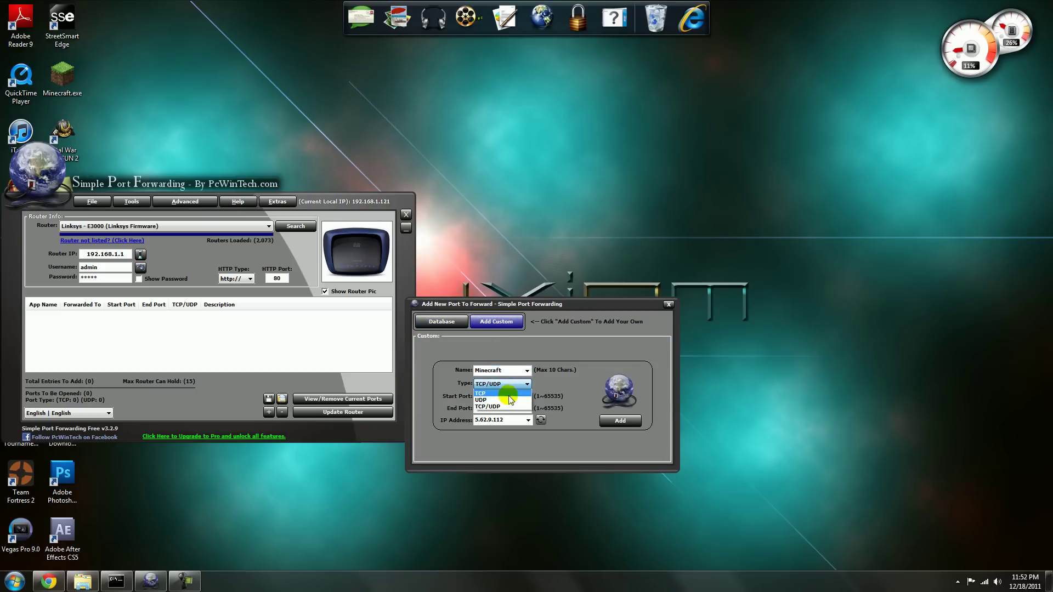
{"action": "left_click", "coordinate": [504, 407]}
{"action": "left_click", "coordinate": [499, 397]}
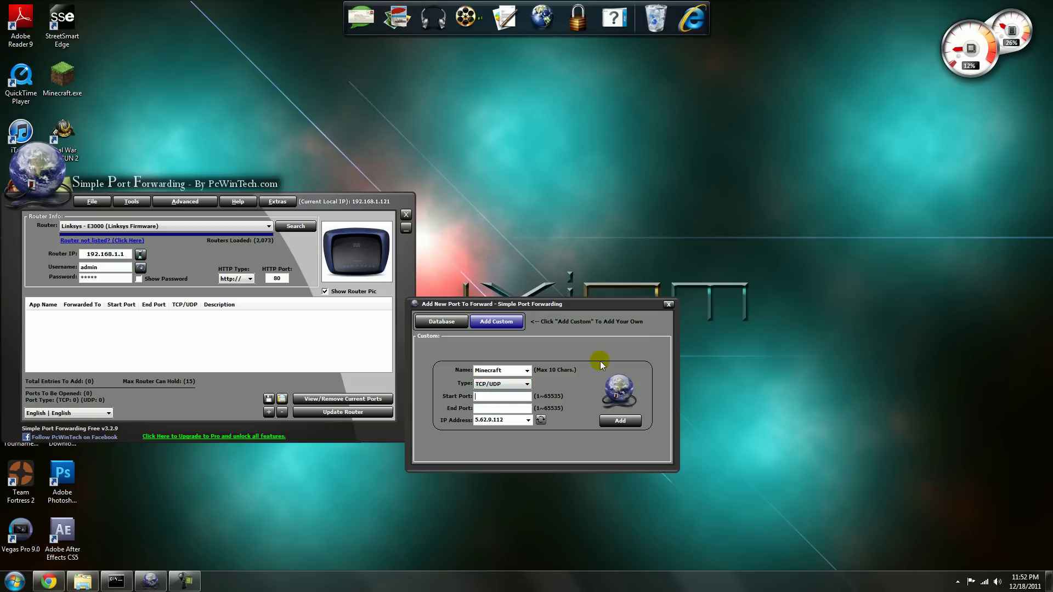
{"action": "type", "text": "25565"}
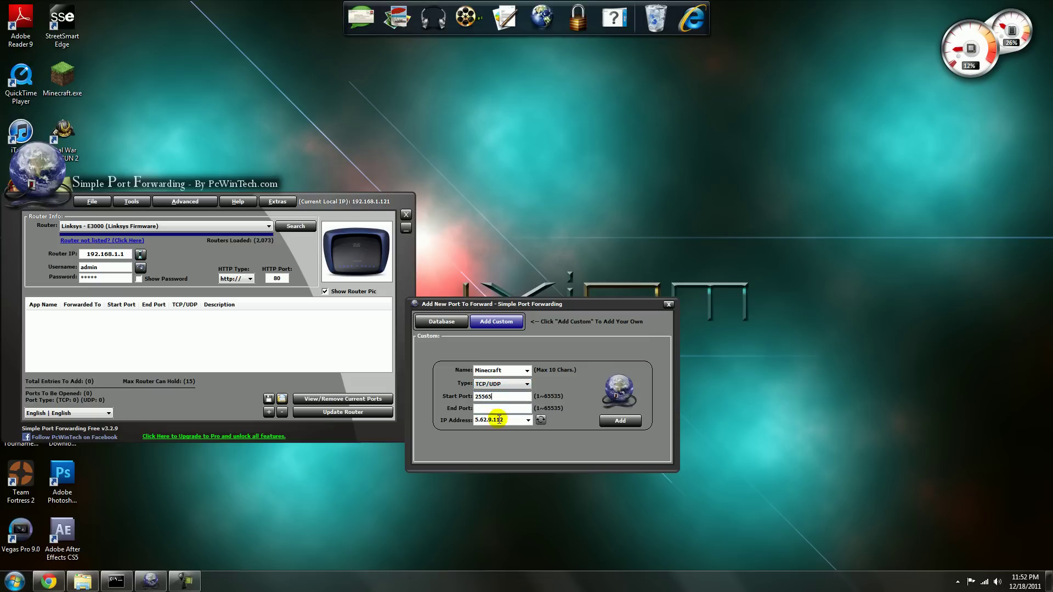
{"action": "type", "text": "25565"}
{"action": "left_click", "coordinate": [528, 420]}
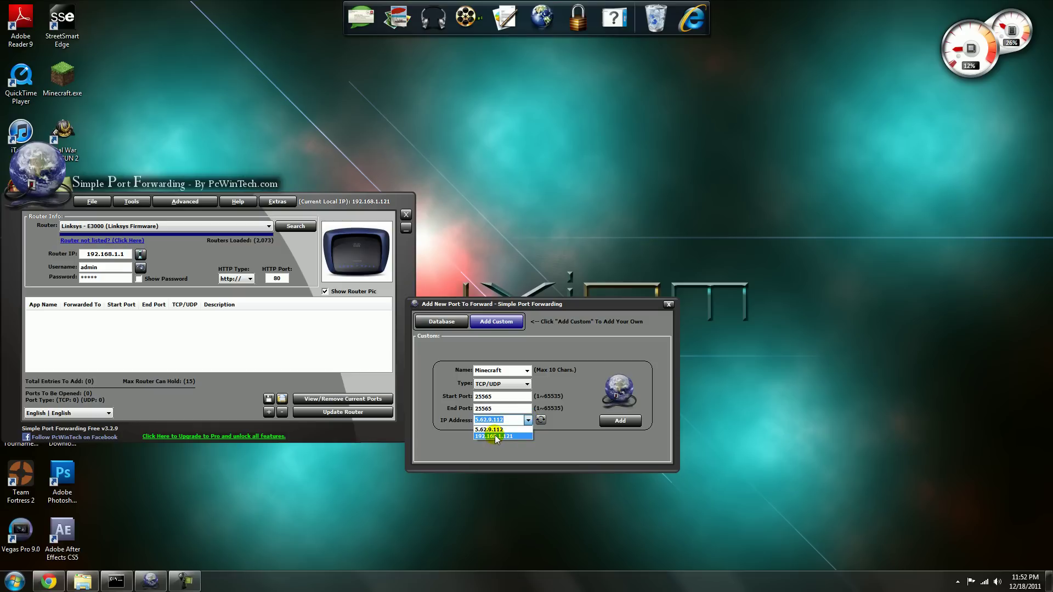
{"action": "left_click", "coordinate": [496, 437]}
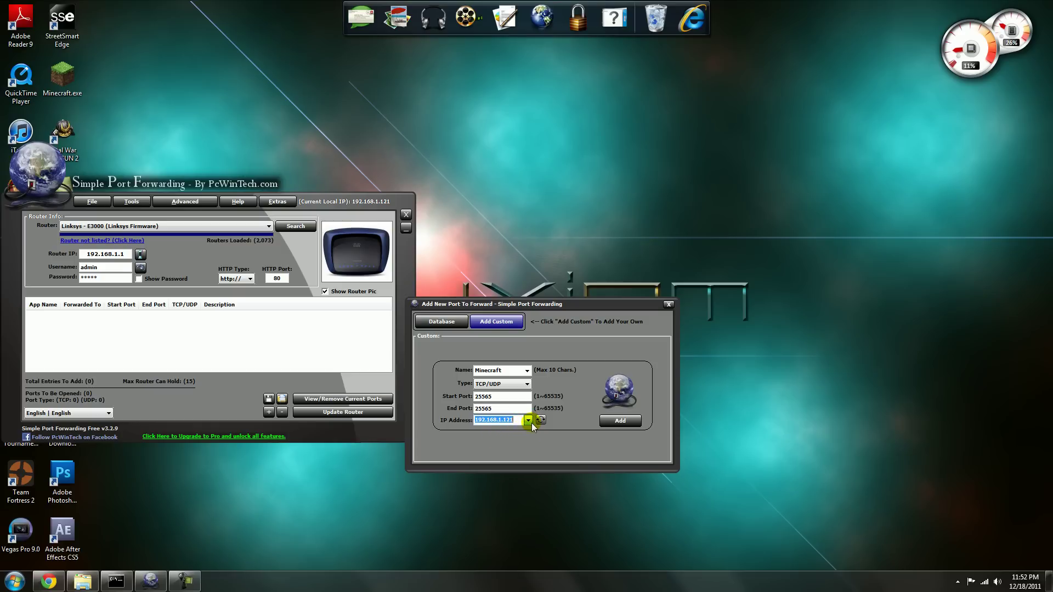
{"action": "left_click", "coordinate": [527, 420]}
{"action": "left_click", "coordinate": [504, 437]}
Step: Run ipconfig in a Command Prompt to confirm IPv4 192.168.1.121 and gateway 192.168.1.1
{"action": "right_click", "coordinate": [115, 578]}
{"action": "left_click", "coordinate": [14, 581]}
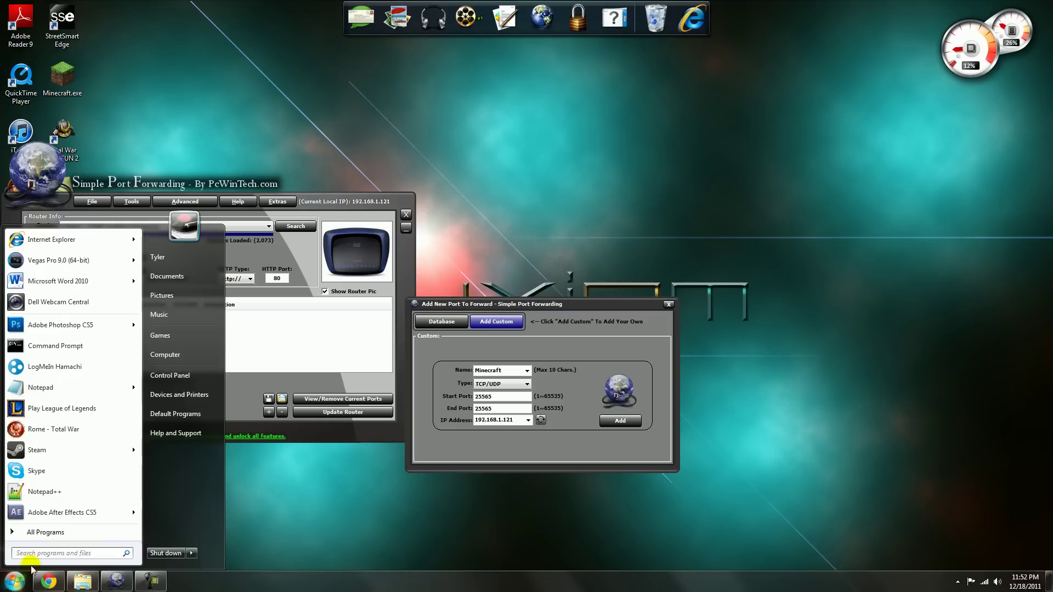
{"action": "type", "text": "run"}
{"action": "key", "text": "Return"}
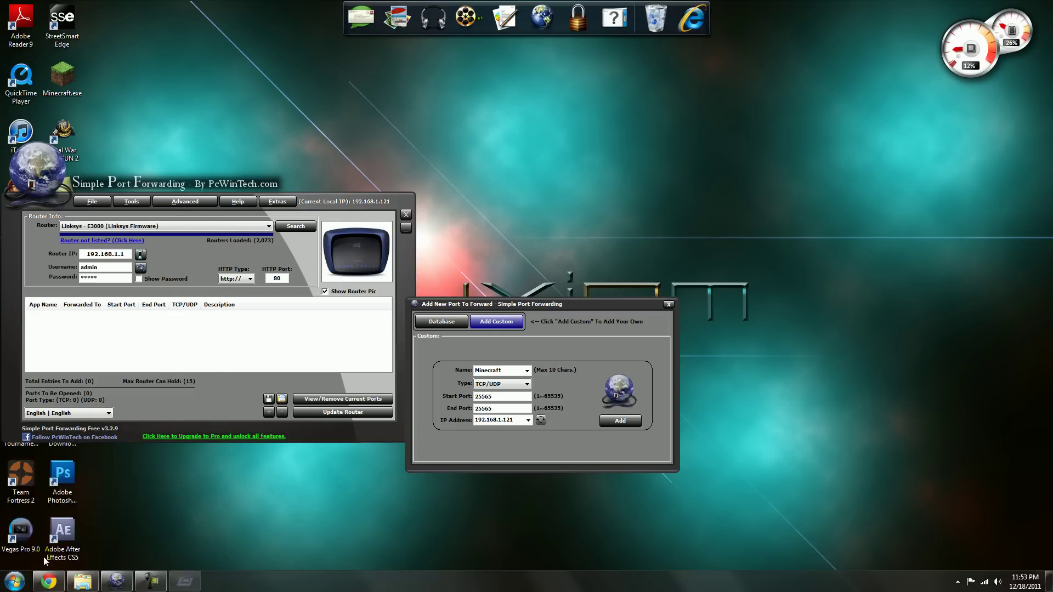
{"action": "left_click", "coordinate": [87, 544]}
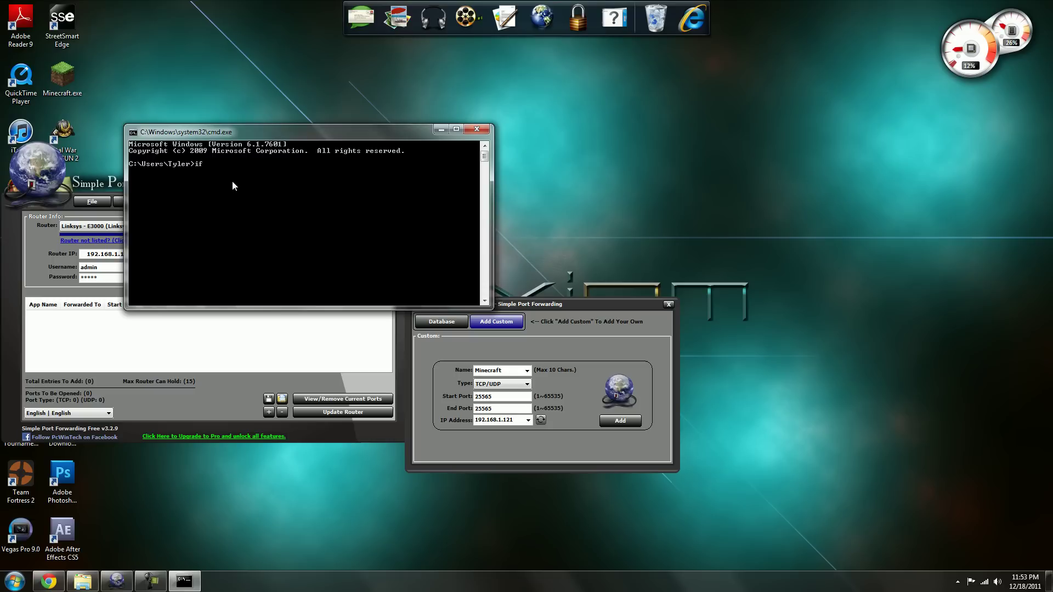
{"action": "type", "text": "onfig"}
{"action": "key", "text": "Return"}
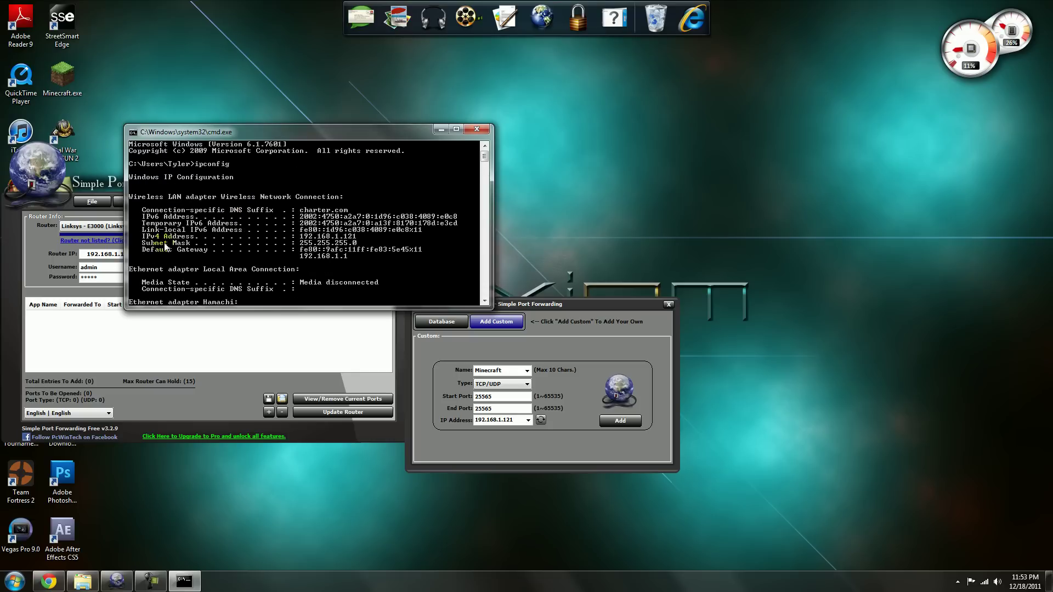
Step: Add the Minecraft rule, push it to the Linksys router, and dismiss the success report
{"action": "left_click", "coordinate": [476, 129]}
{"action": "left_click", "coordinate": [623, 423]}
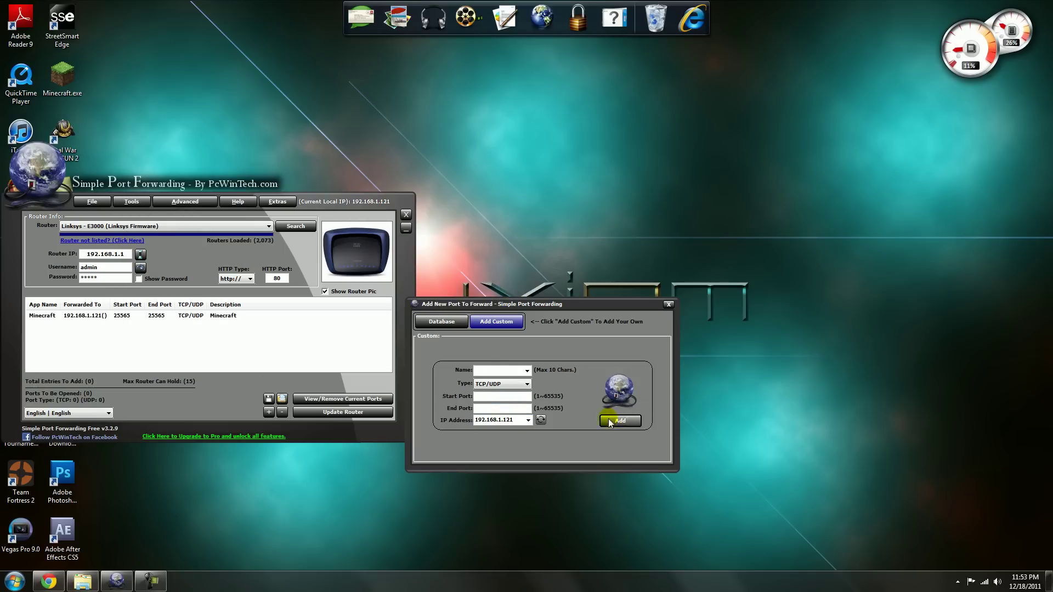
{"action": "left_click", "coordinate": [670, 306]}
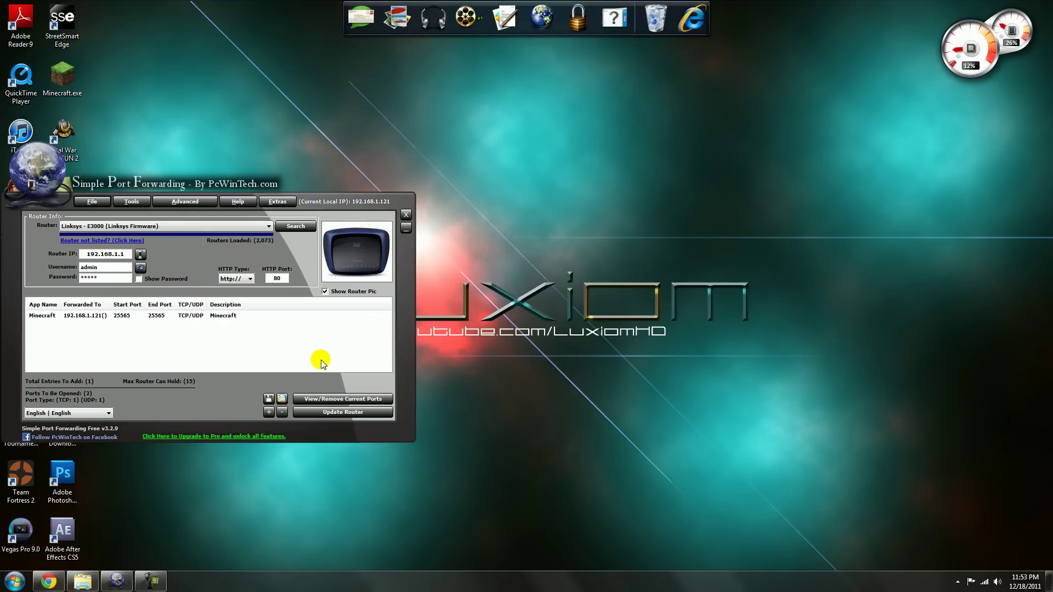
{"action": "left_click", "coordinate": [342, 413]}
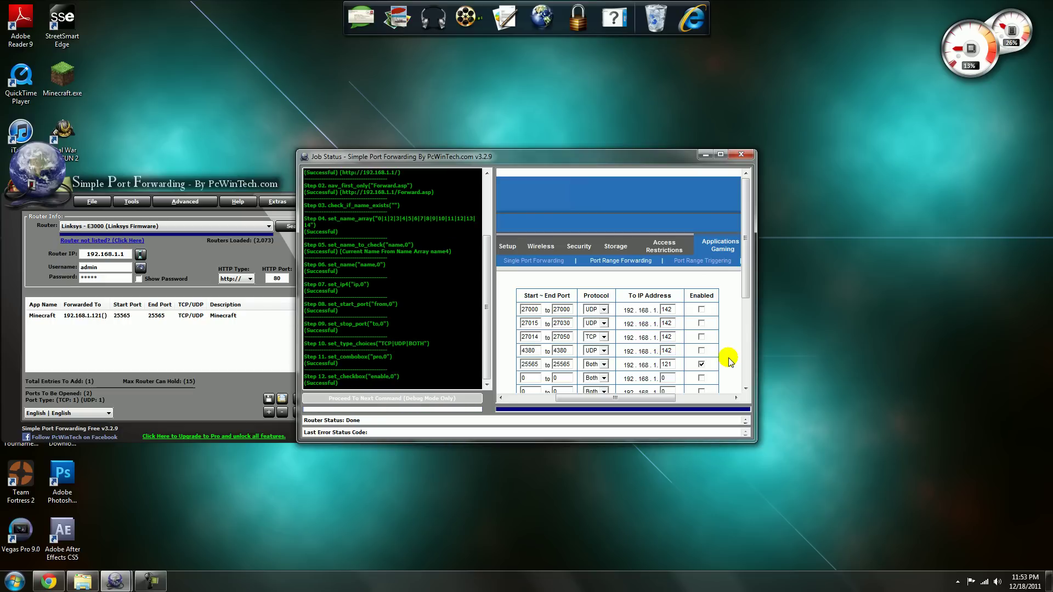
{"action": "left_click", "coordinate": [742, 156]}
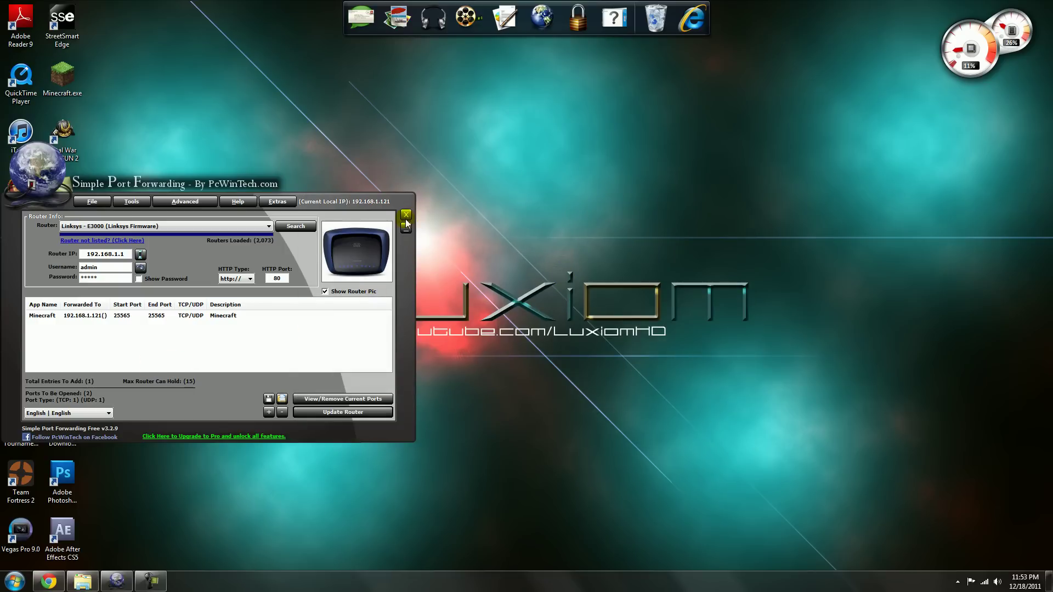
{"action": "left_click", "coordinate": [406, 217]}
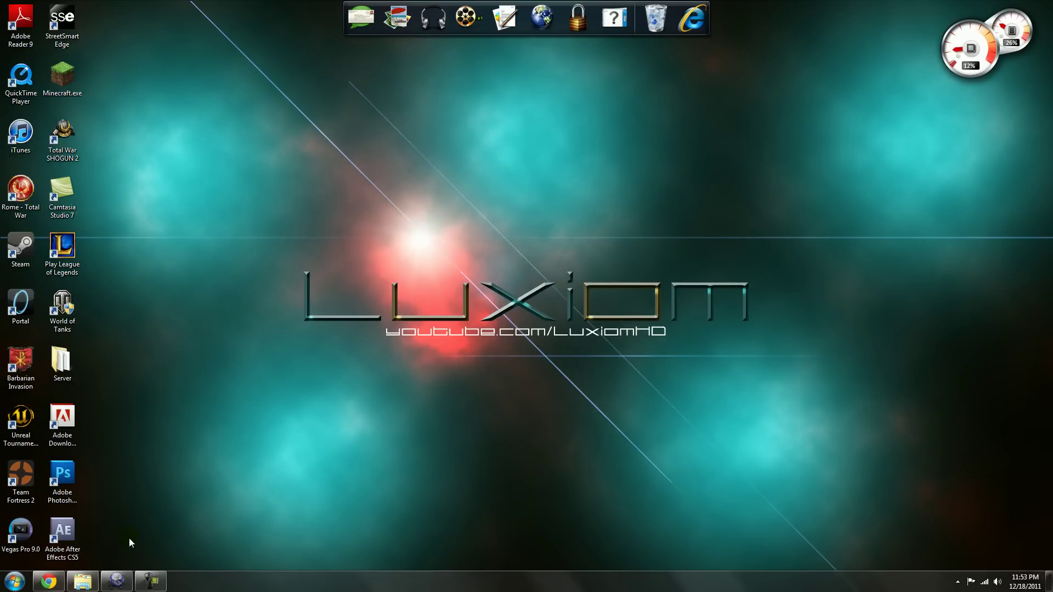
{"action": "left_click", "coordinate": [48, 581]}
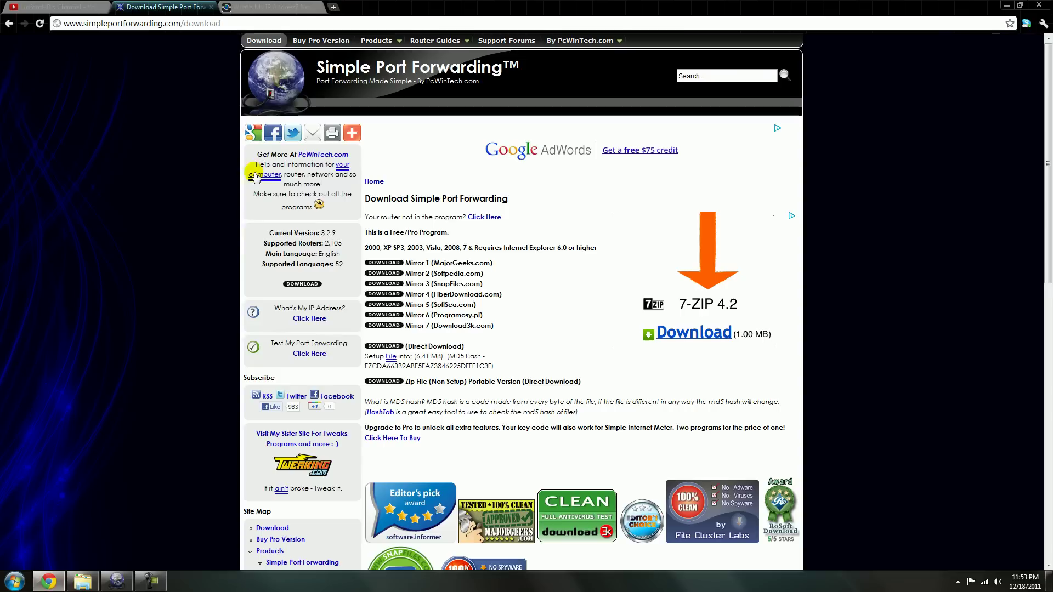
{"action": "left_click", "coordinate": [263, 6]}
{"action": "left_click_drag", "start_coordinate": [156, 23], "coordinate": [55, 23]}
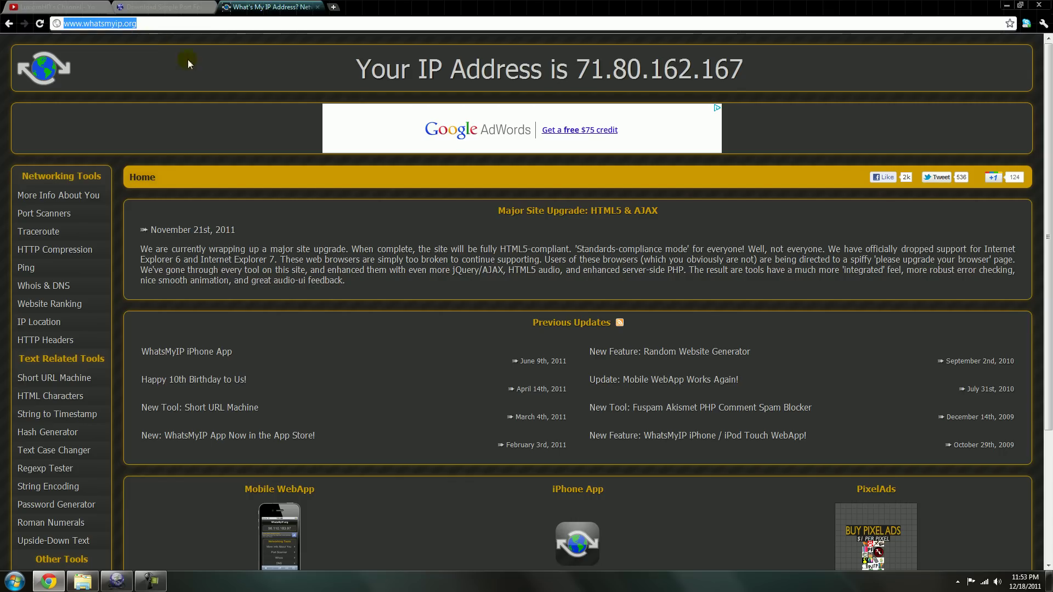
{"action": "left_click_drag", "start_coordinate": [585, 67], "coordinate": [748, 66]}
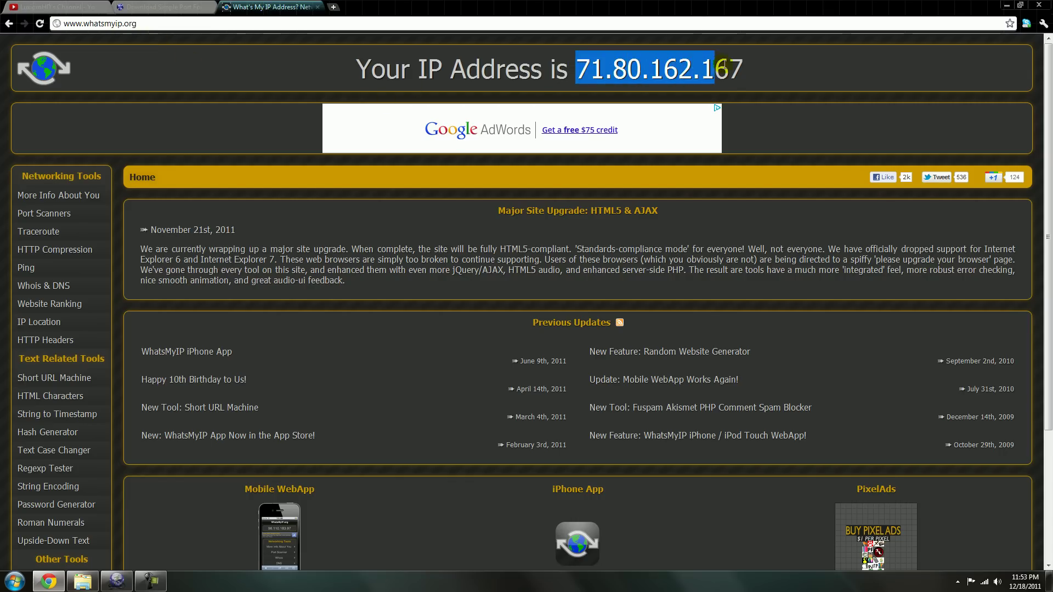
{"action": "left_click", "coordinate": [760, 64]}
Step: Edit server.properties to read server-ip=192.168.1.121, then save and close Notepad
{"action": "left_click", "coordinate": [1005, 5]}
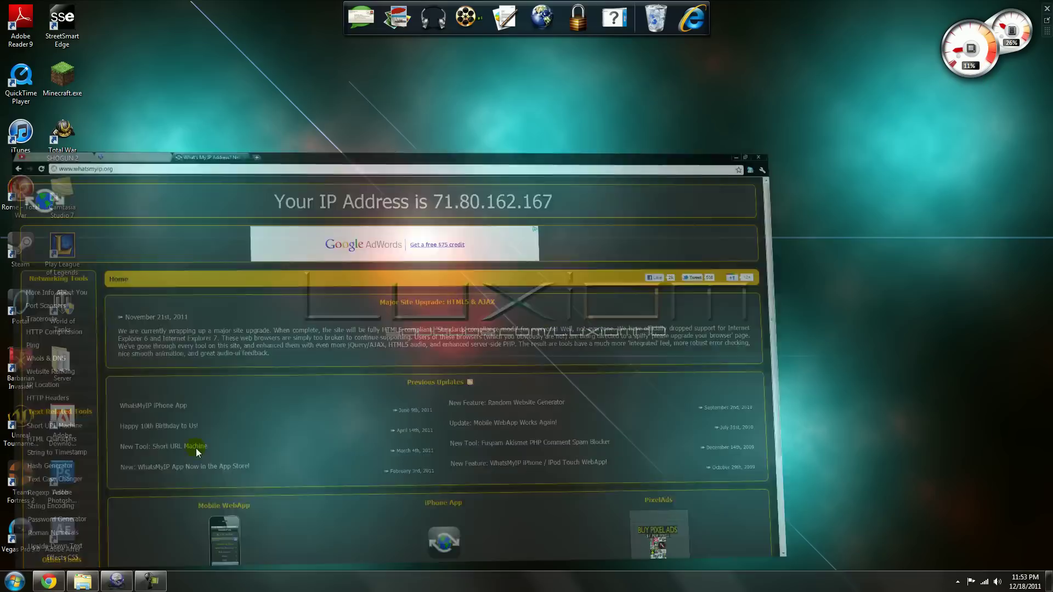
{"action": "left_click", "coordinate": [82, 582]}
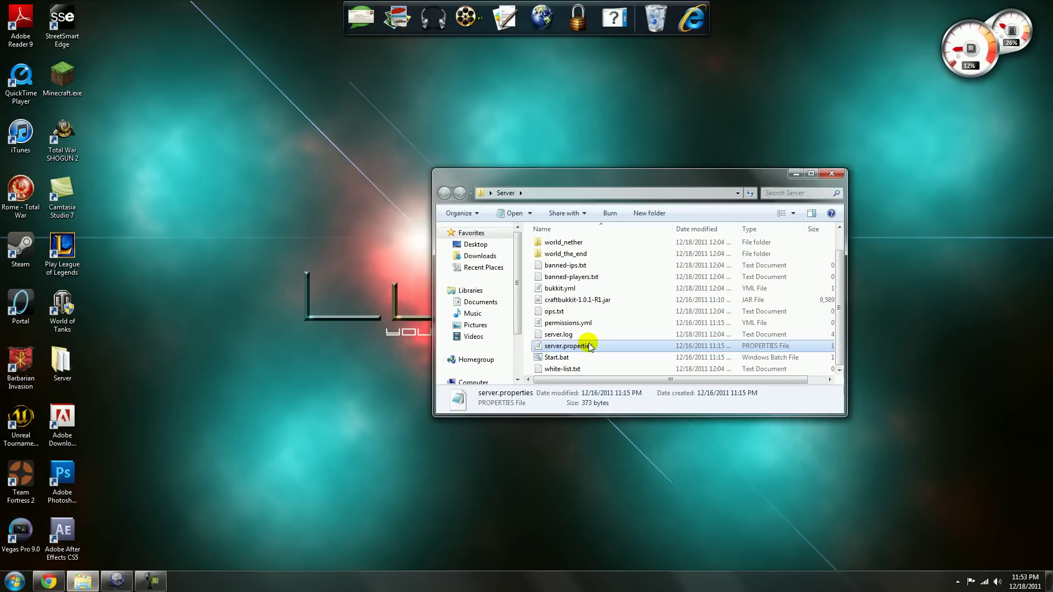
{"action": "double_click", "coordinate": [589, 346]}
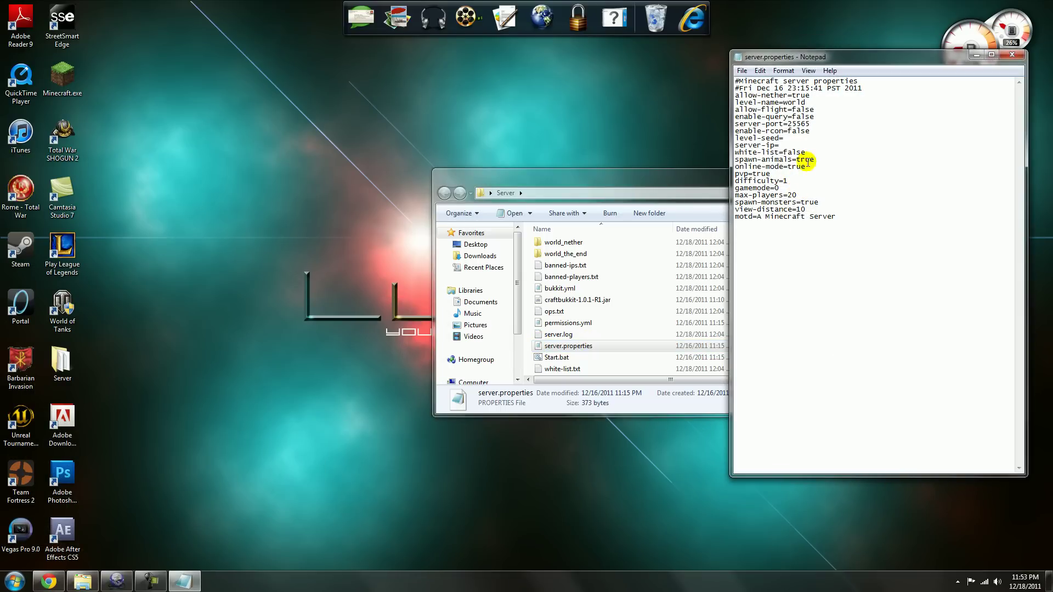
{"action": "left_click", "coordinate": [786, 146]}
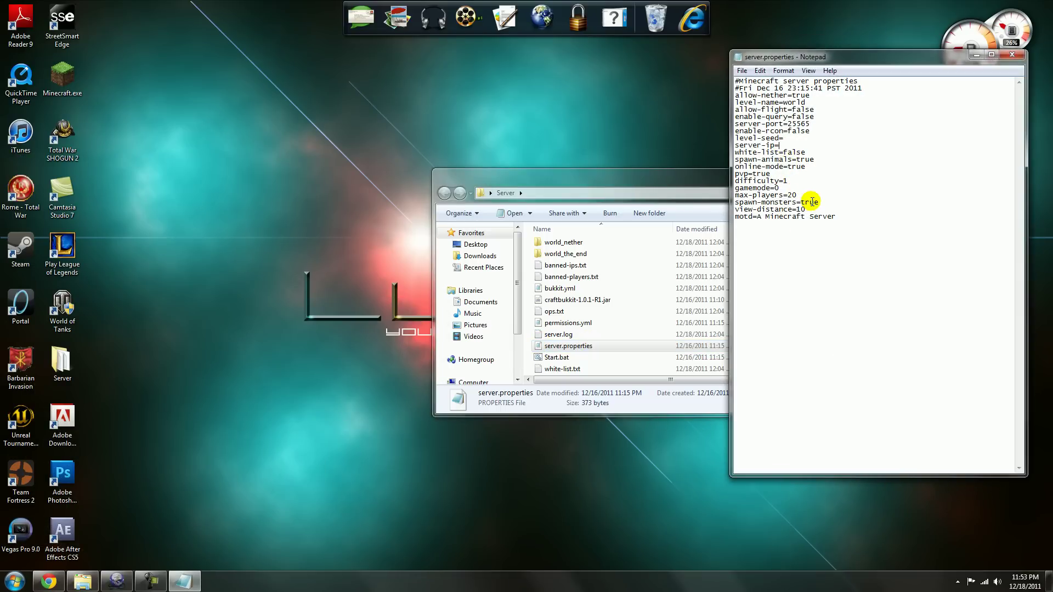
{"action": "type", "text": "192.168.1.121"}
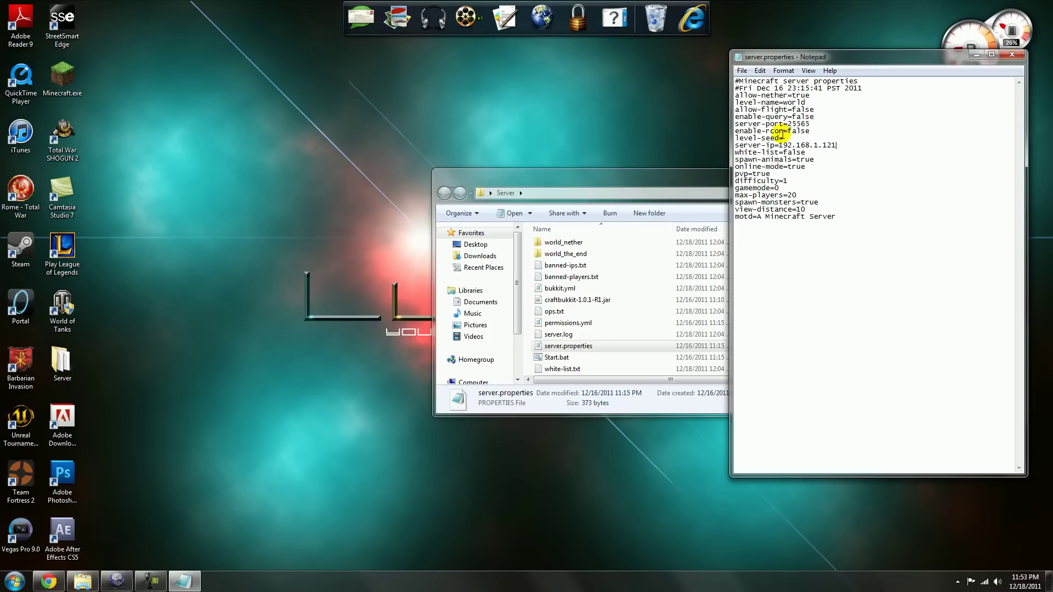
{"action": "left_click", "coordinate": [744, 71]}
{"action": "left_click", "coordinate": [758, 107]}
{"action": "left_click", "coordinate": [1020, 56]}
Step: Launch the server with Start.bat, then open Minecraft.exe and log in
{"action": "double_click", "coordinate": [576, 357]}
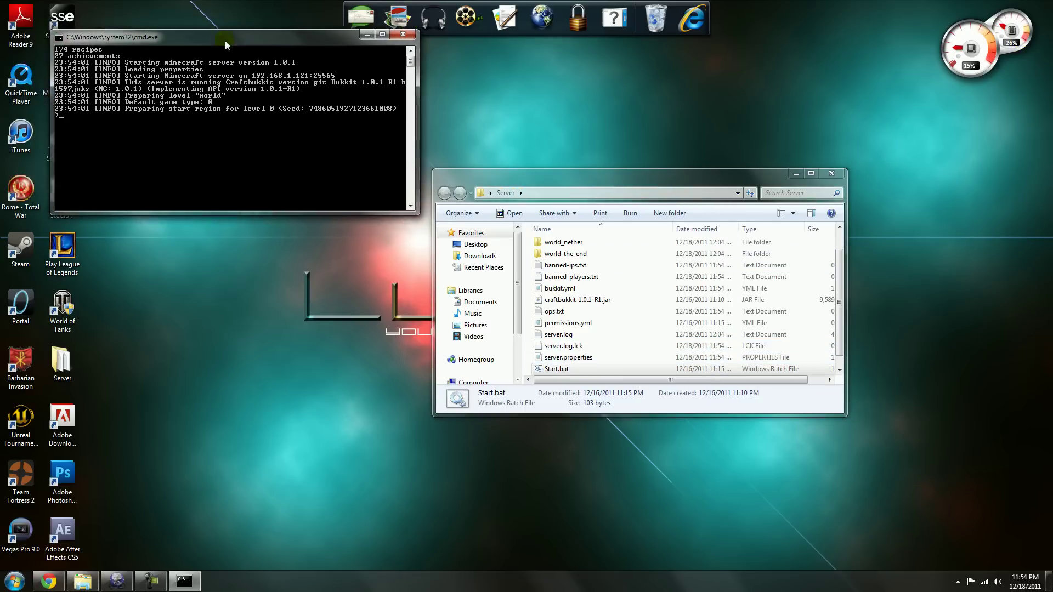
{"action": "left_click_drag", "start_coordinate": [179, 22], "coordinate": [369, 91]}
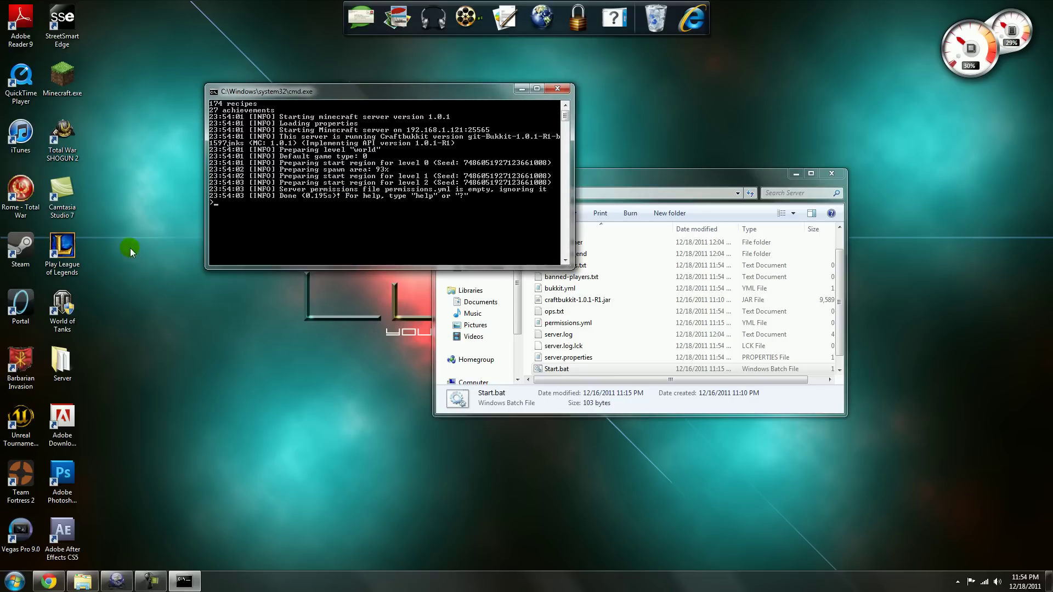
{"action": "left_click", "coordinate": [62, 78]}
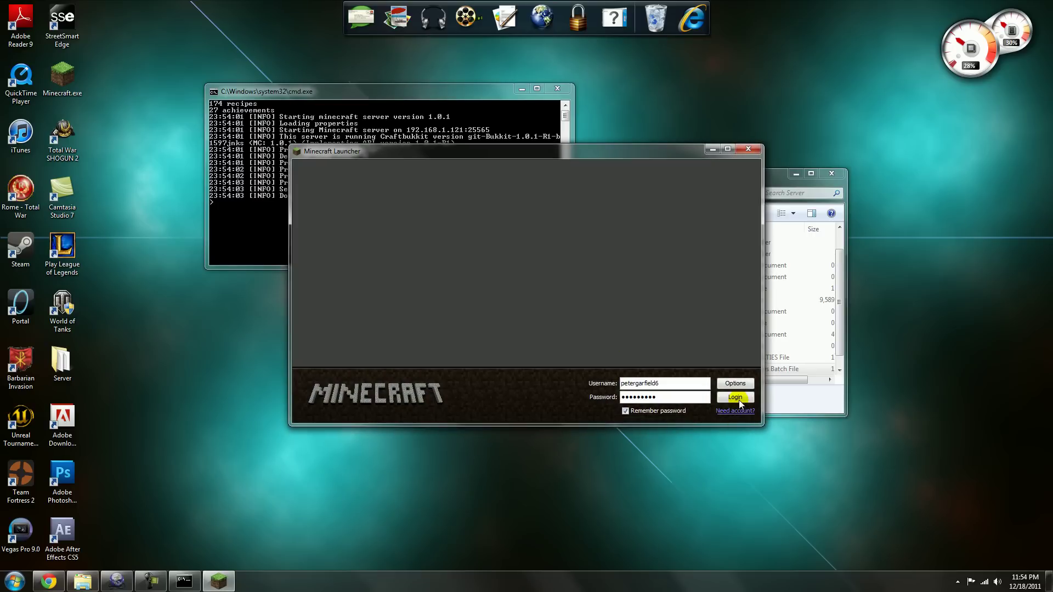
{"action": "left_click", "coordinate": [735, 398]}
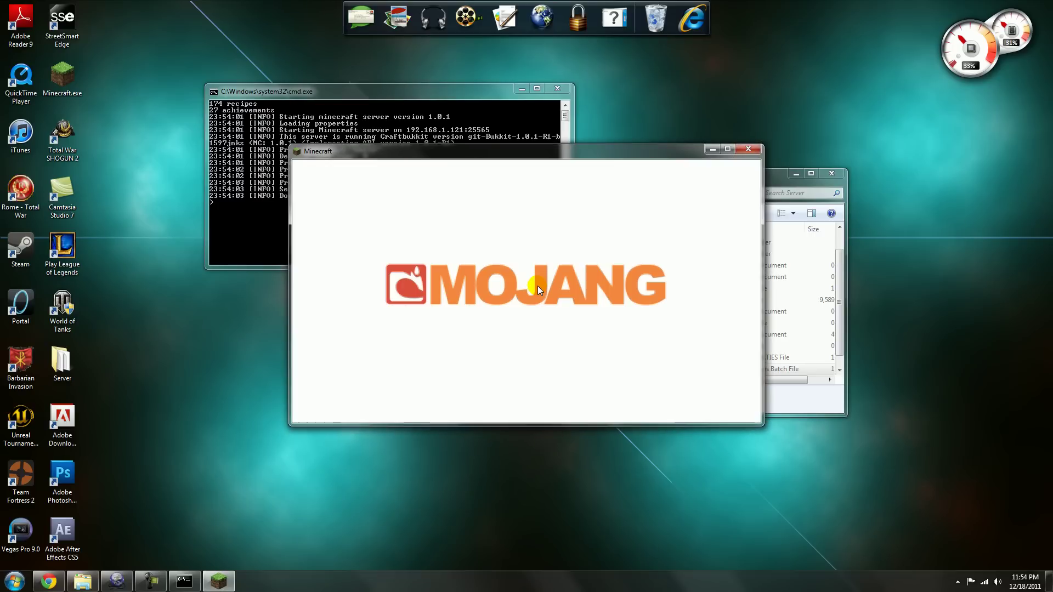
{"action": "left_click", "coordinate": [551, 312]}
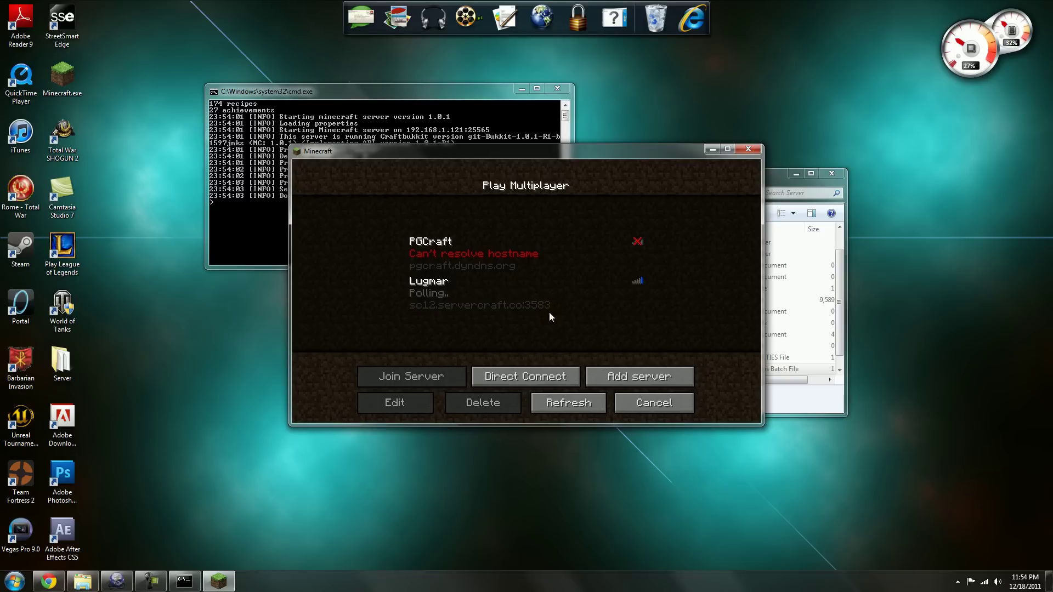
{"action": "left_click", "coordinate": [531, 377]}
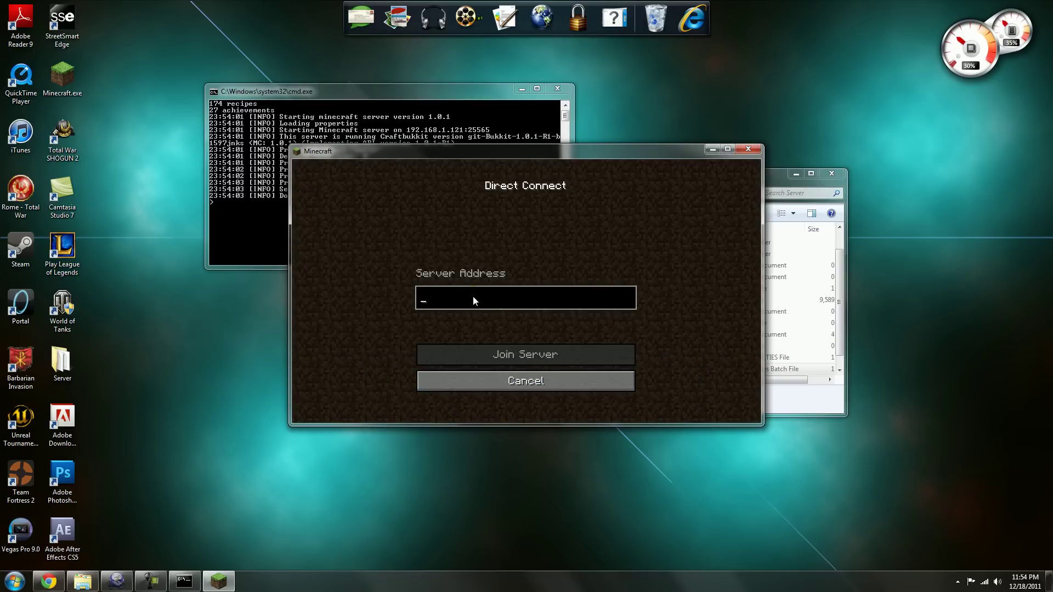
{"action": "left_click", "coordinate": [48, 582]}
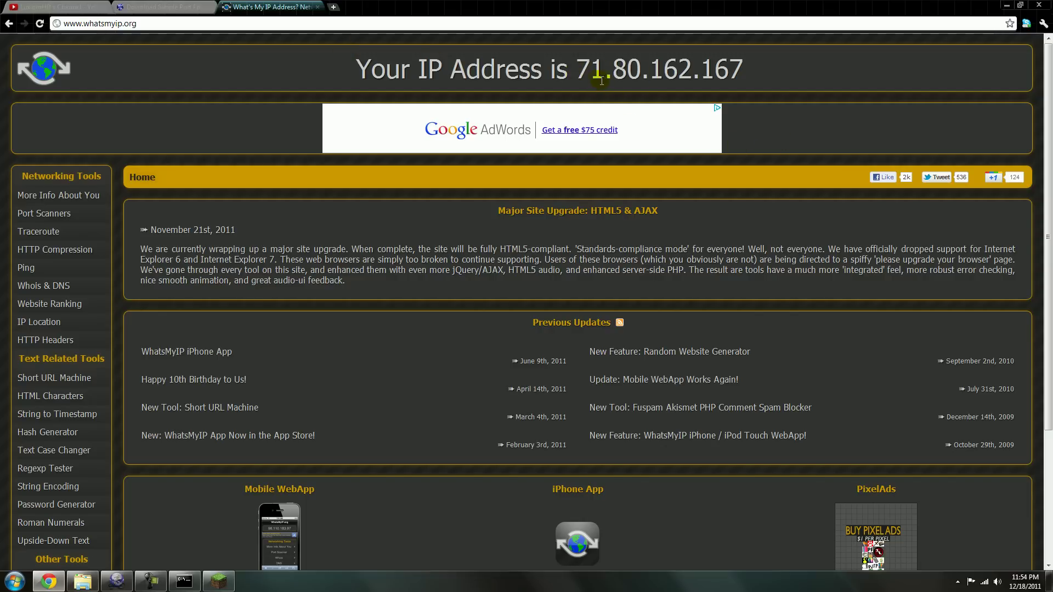
{"action": "left_click", "coordinate": [218, 582]}
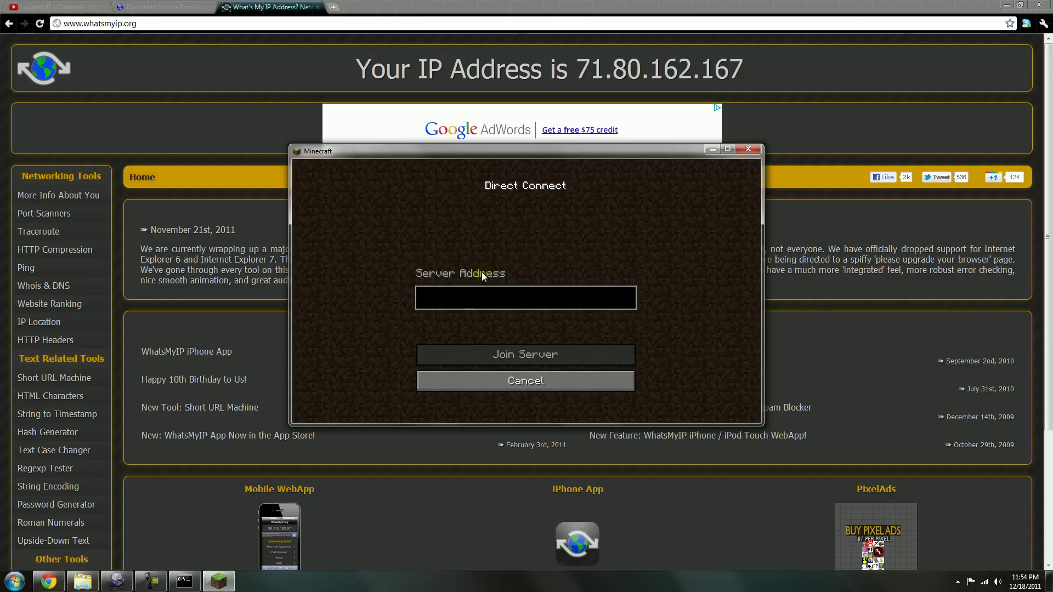
{"action": "type", "text": "71.80.162.167"}
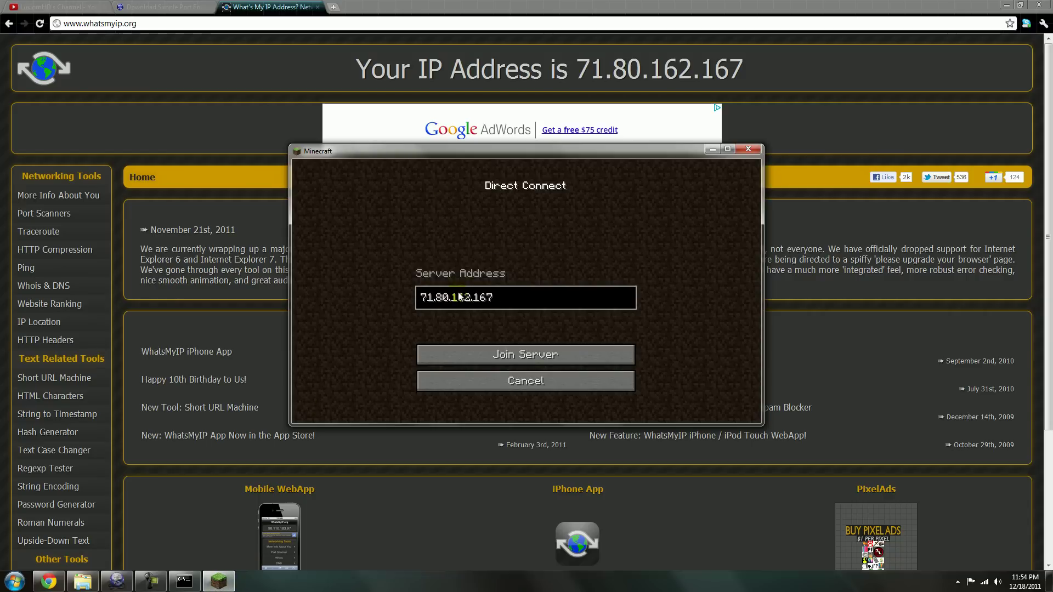
{"action": "left_click", "coordinate": [498, 350]}
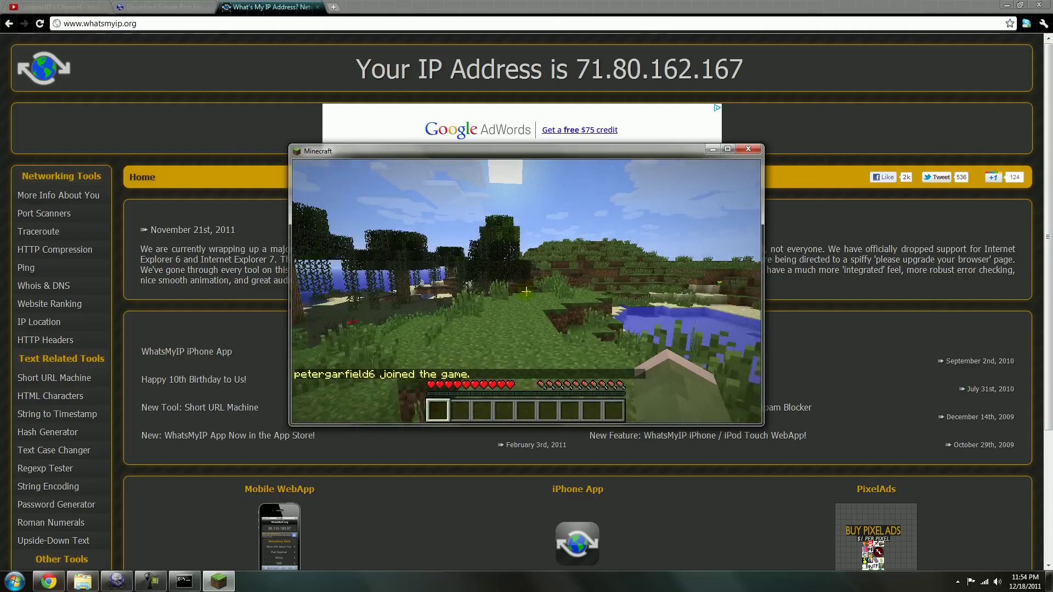
Step: Click into the game window to look around the spawn area by the water
{"action": "left_click", "coordinate": [526, 290]}
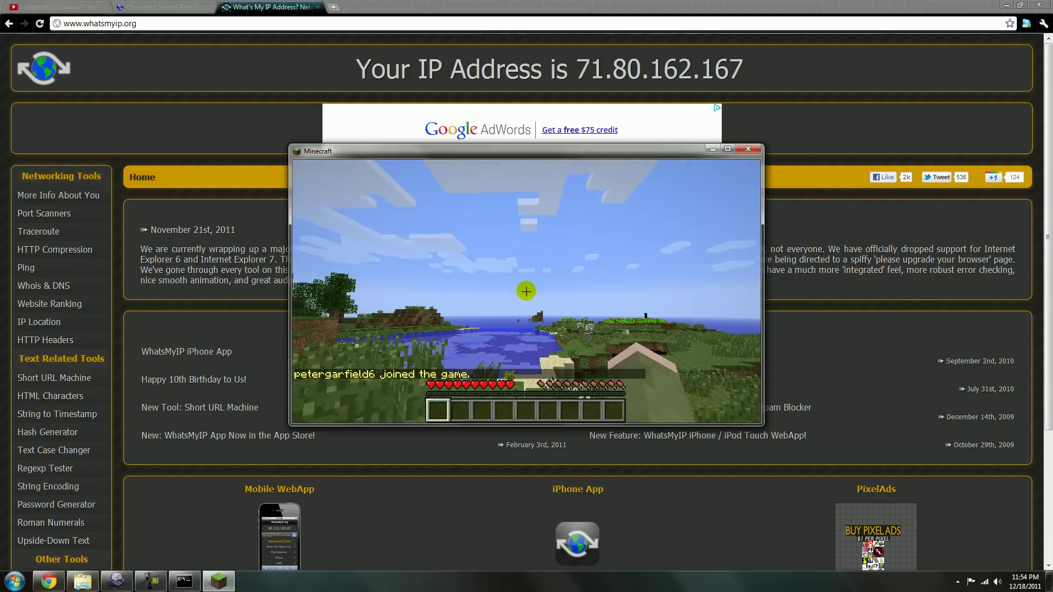